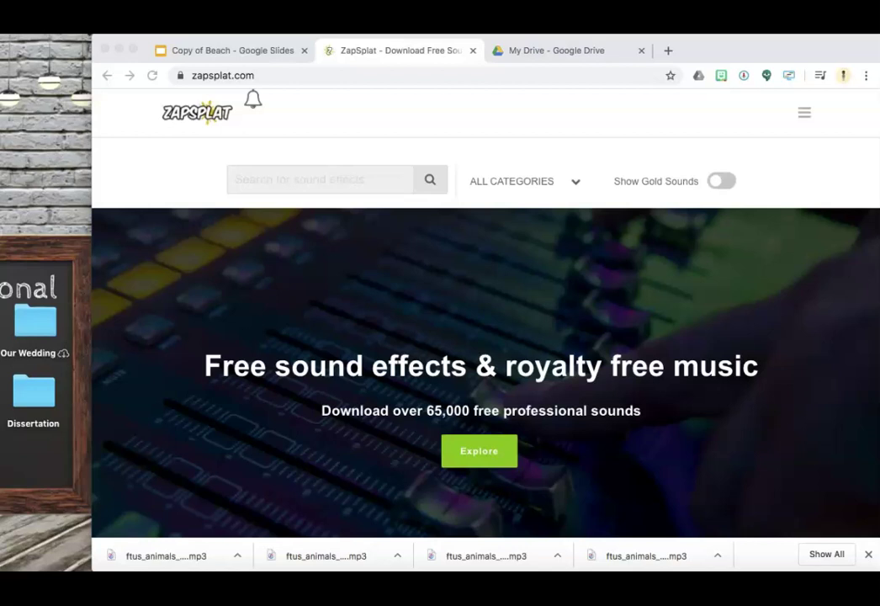
- Search ZapSplat for 'ocean' sound effects and browse the results
click(305, 182)
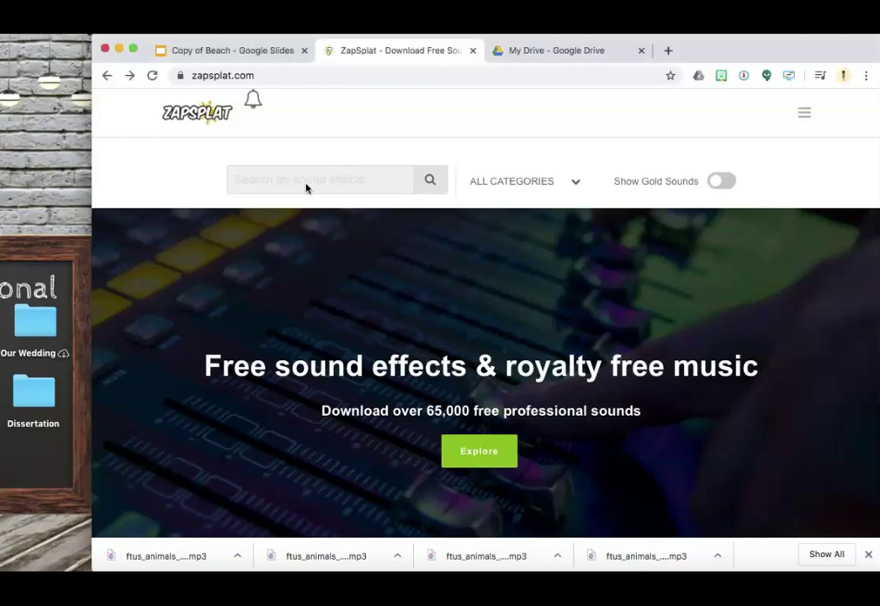
text(ocean)
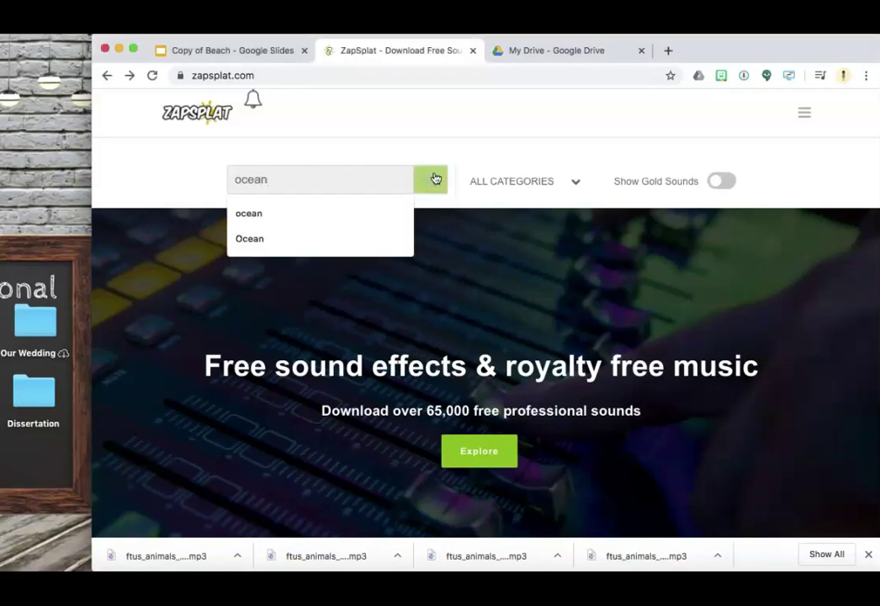
click(430, 182)
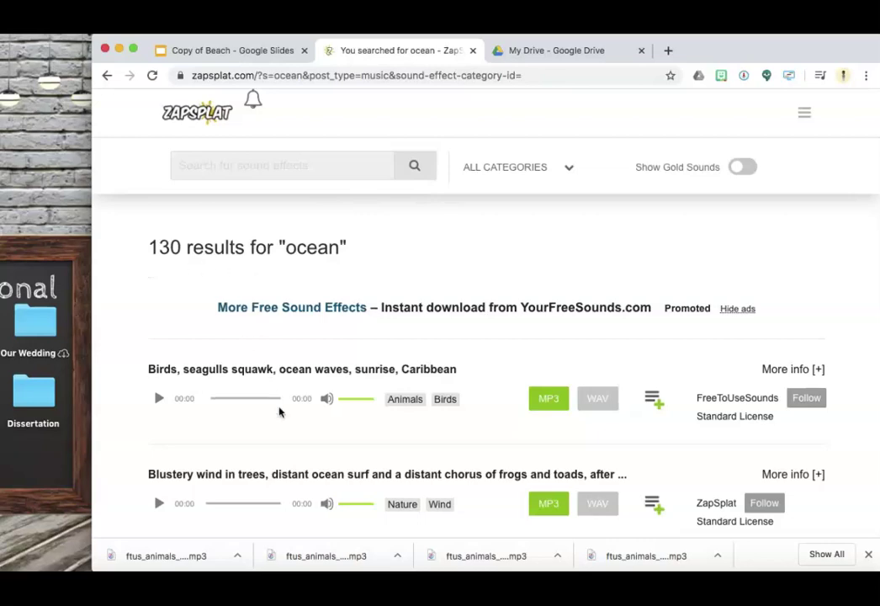
scroll(281, 409, down, 3)
scroll(280, 411, down, 2)
scroll(280, 411, down, 4)
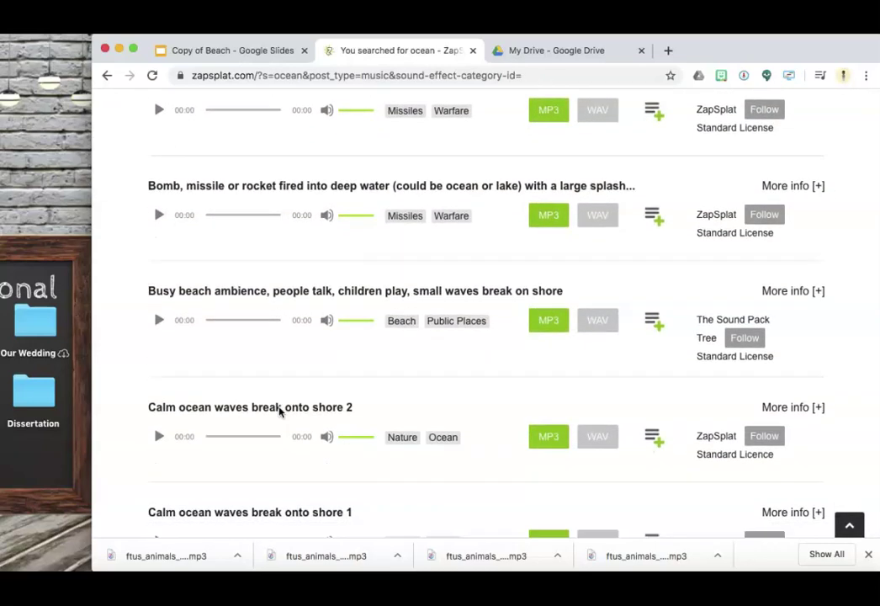
scroll(280, 411, up, 3)
scroll(280, 411, up, 5)
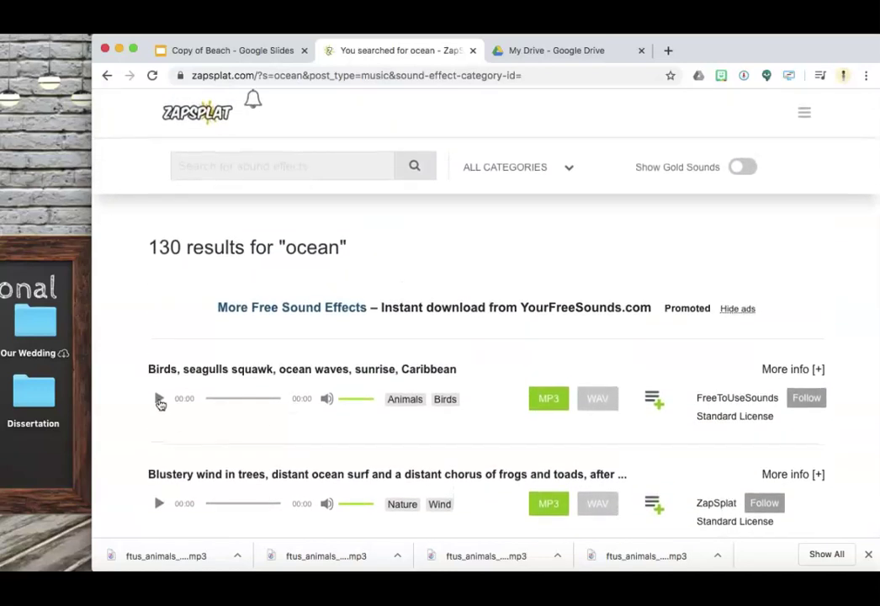
- Preview 'Birds, seagulls squawk, ocean waves, sunrise, Caribbean' and download its MP3
click(160, 402)
click(160, 401)
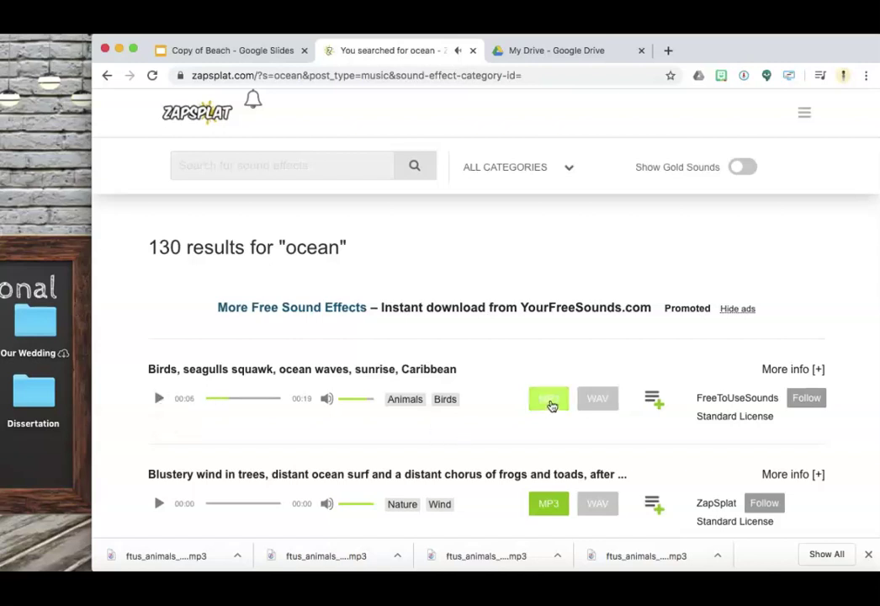
click(550, 404)
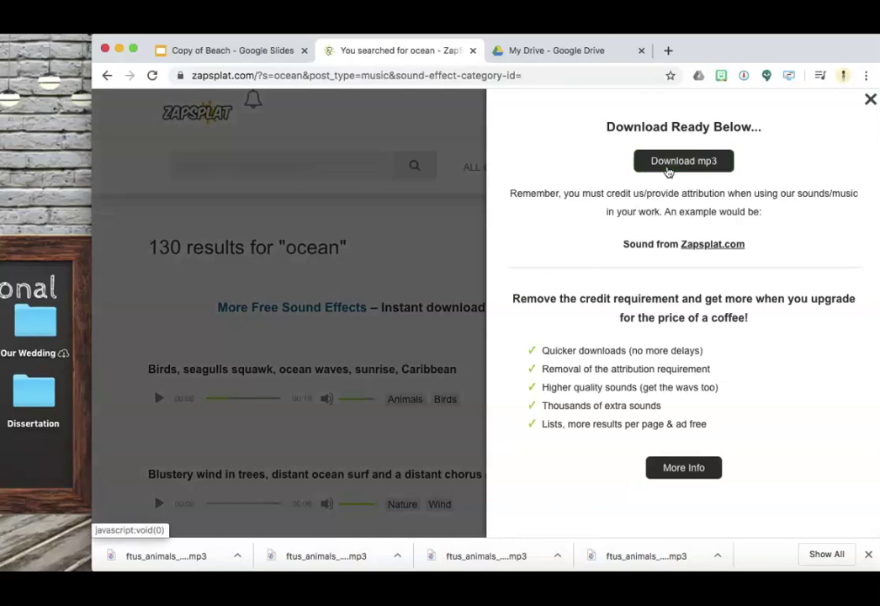
click(668, 171)
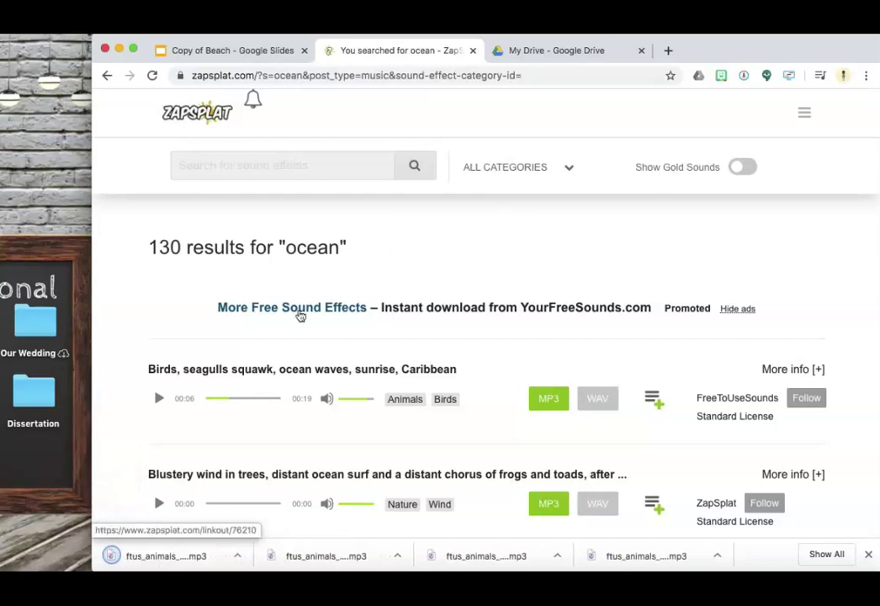
click(237, 556)
- Move the downloaded ocean-waves MP3 from Downloads onto the desktop
click(265, 537)
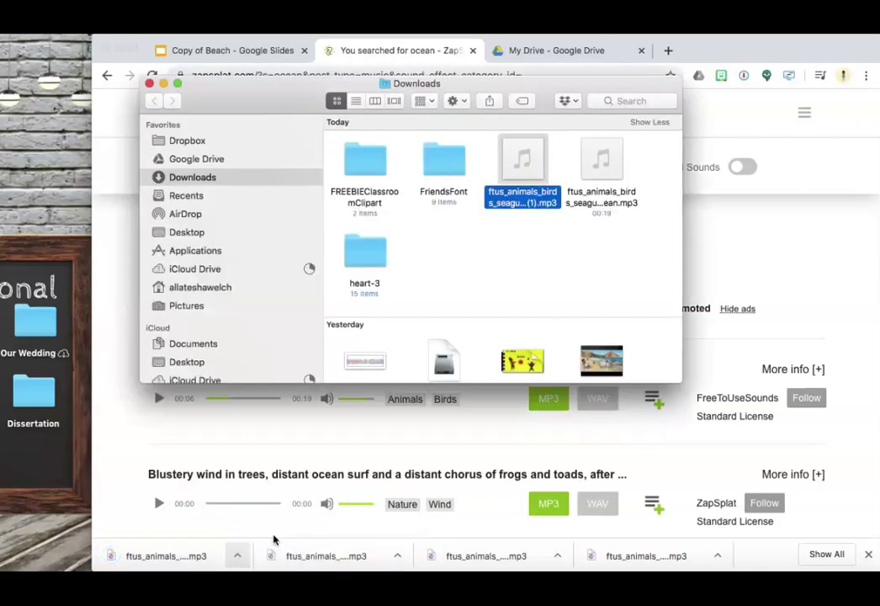
mouse_move(522, 159)
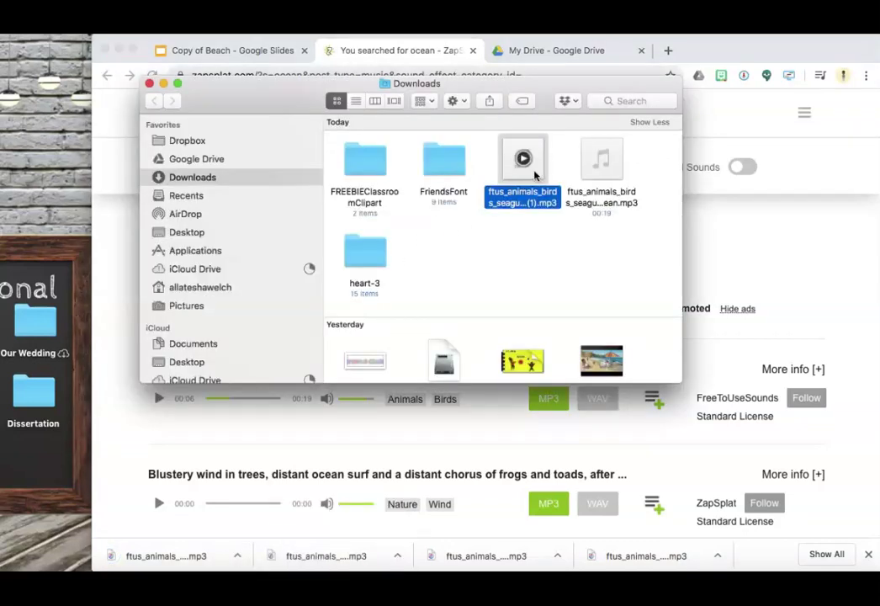
drag(534, 174, 56, 171)
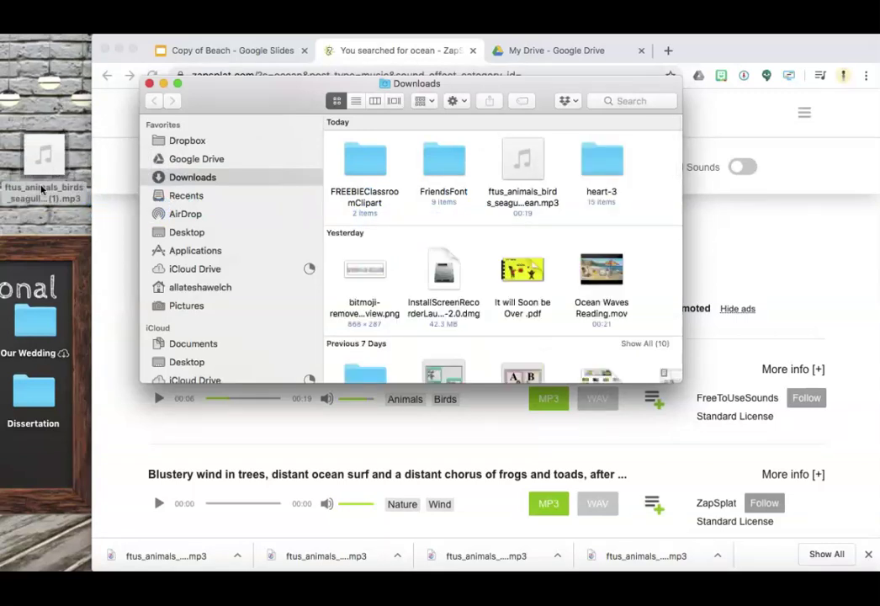
click(149, 83)
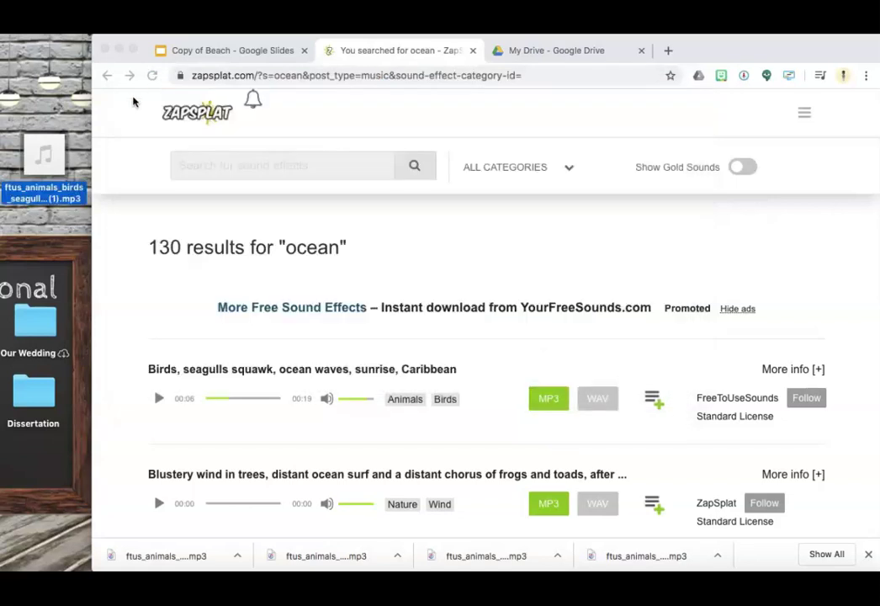
- Rename the desktop MP3 to Waves.mp3
click(59, 195)
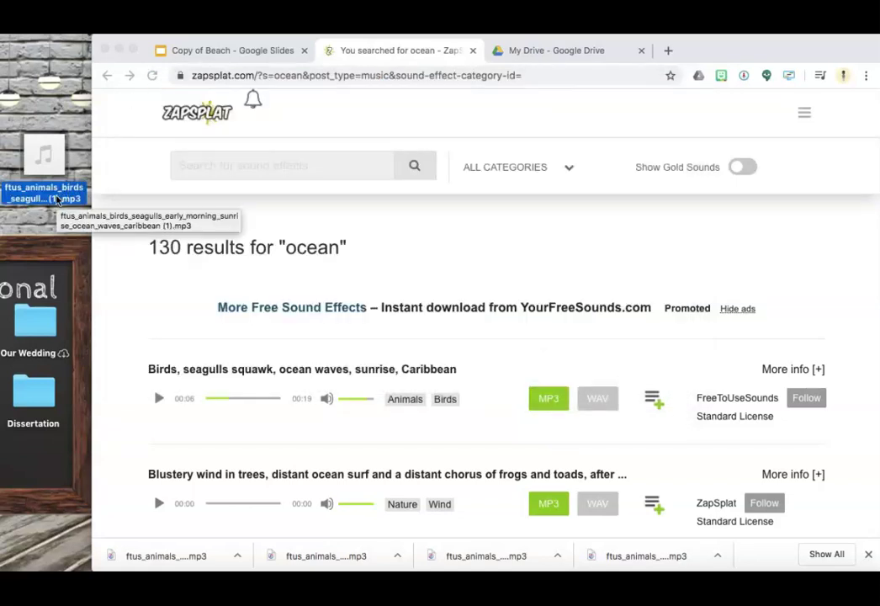
right_click(57, 199)
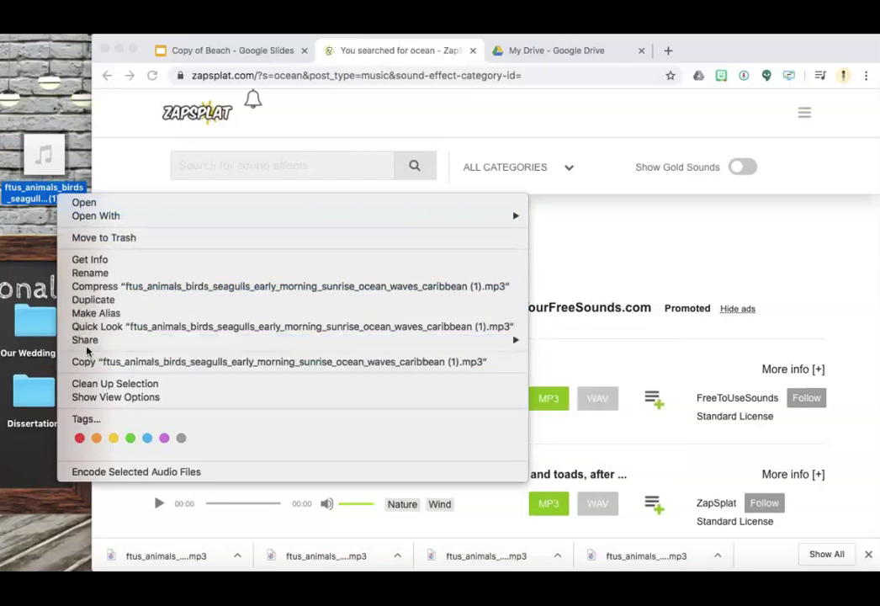
click(94, 275)
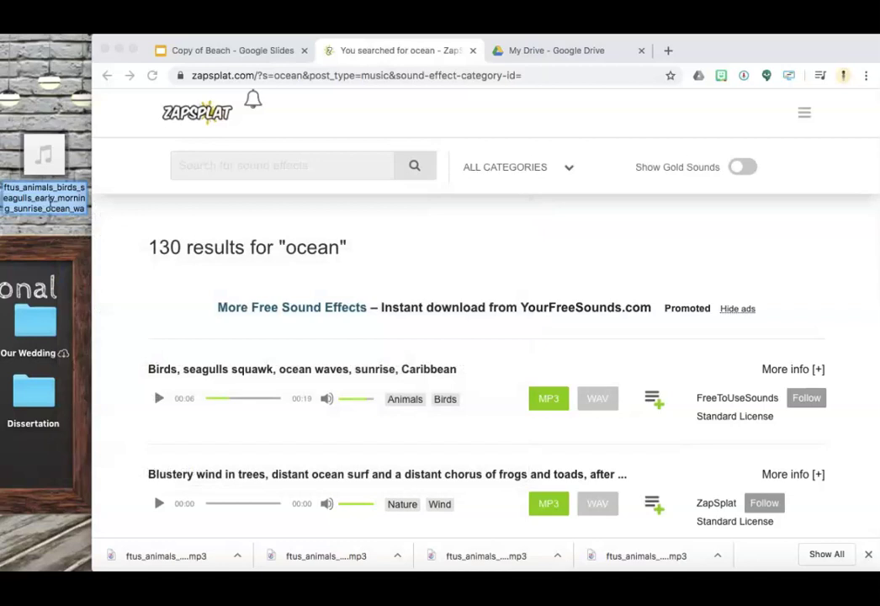
text(Waves.mp3)
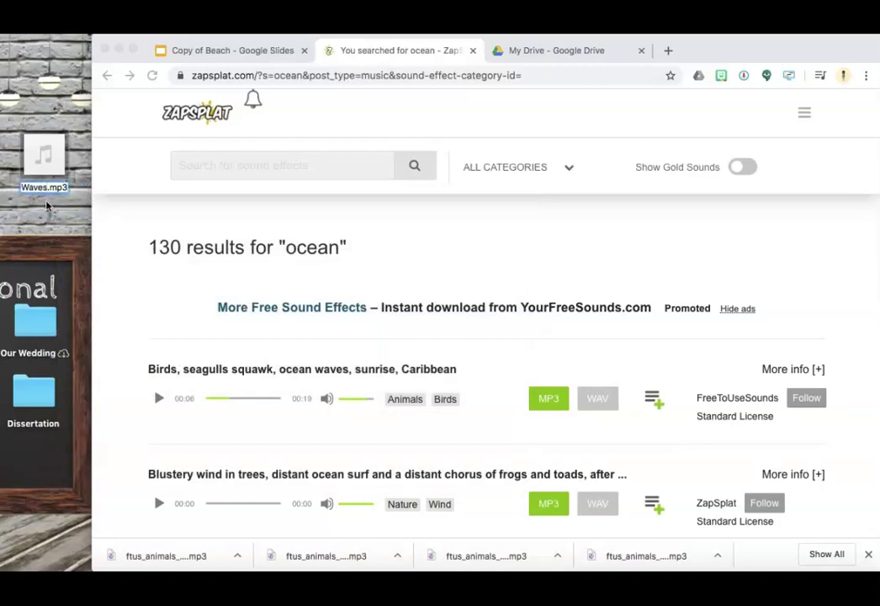
key(Return)
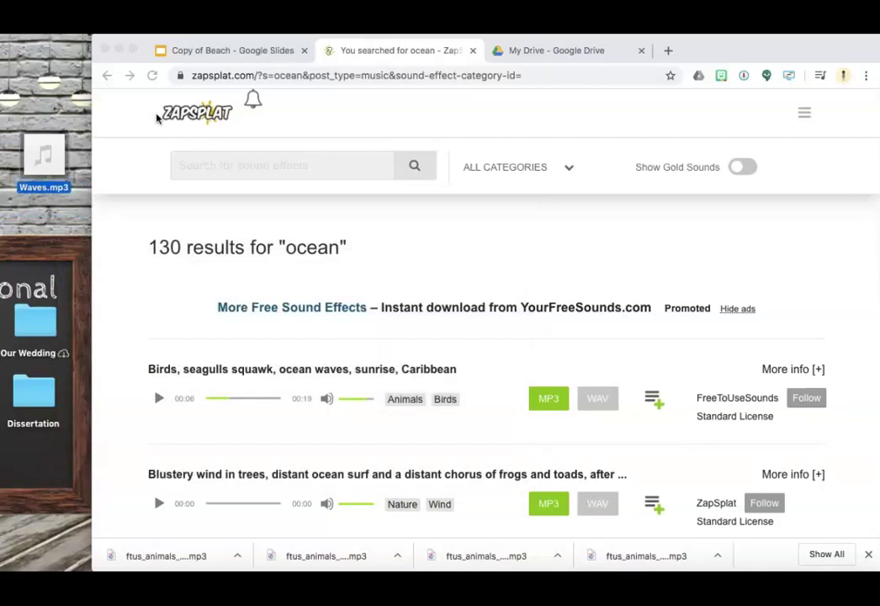
- Upload Waves.mp3 from the desktop into My Drive
click(569, 53)
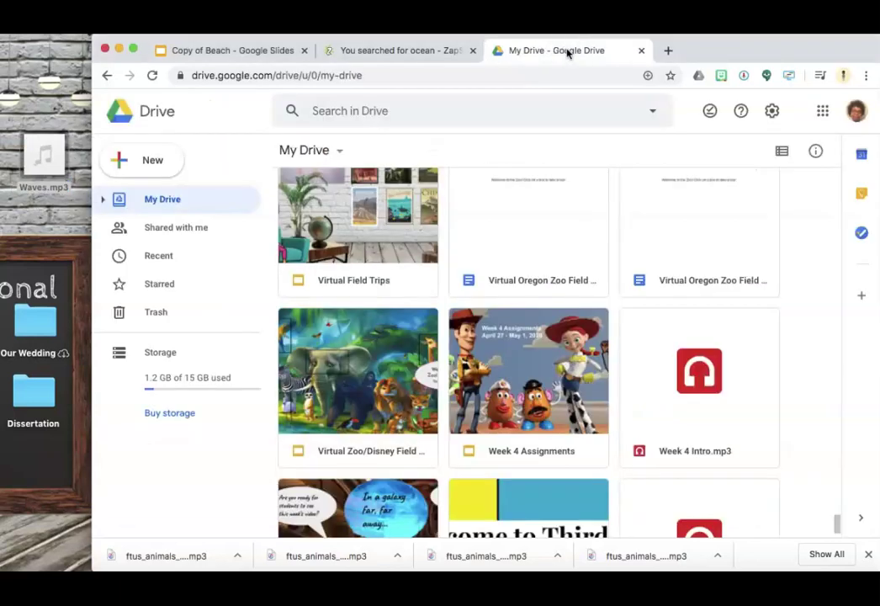
mouse_move(44, 160)
click(57, 172)
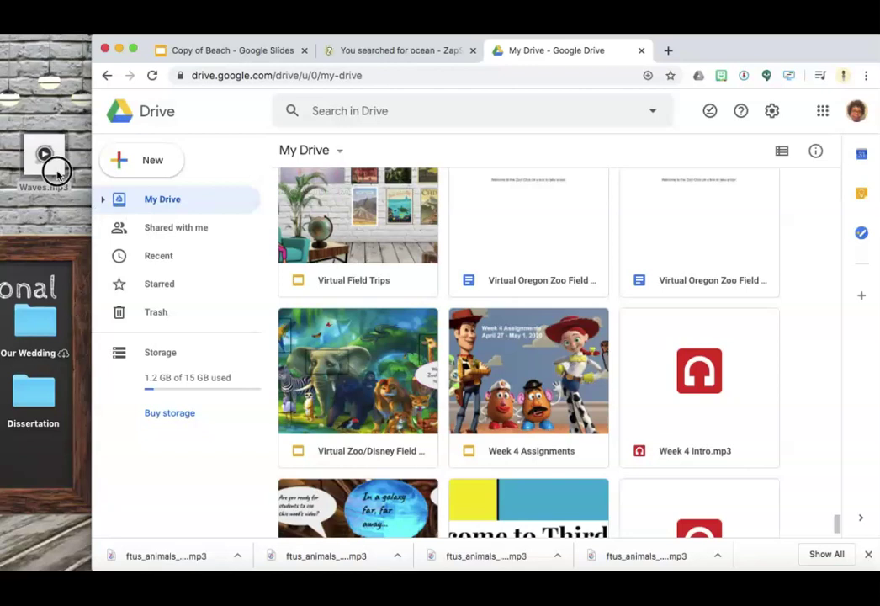
mouse_move(58, 172)
mouse_down()
mouse_move(626, 407)
mouse_move(613, 408)
mouse_up()
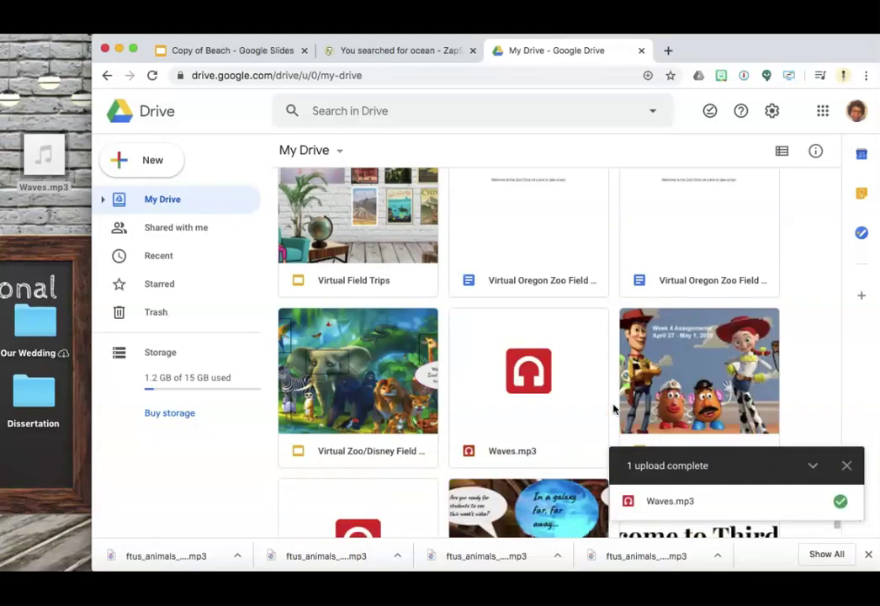
click(846, 465)
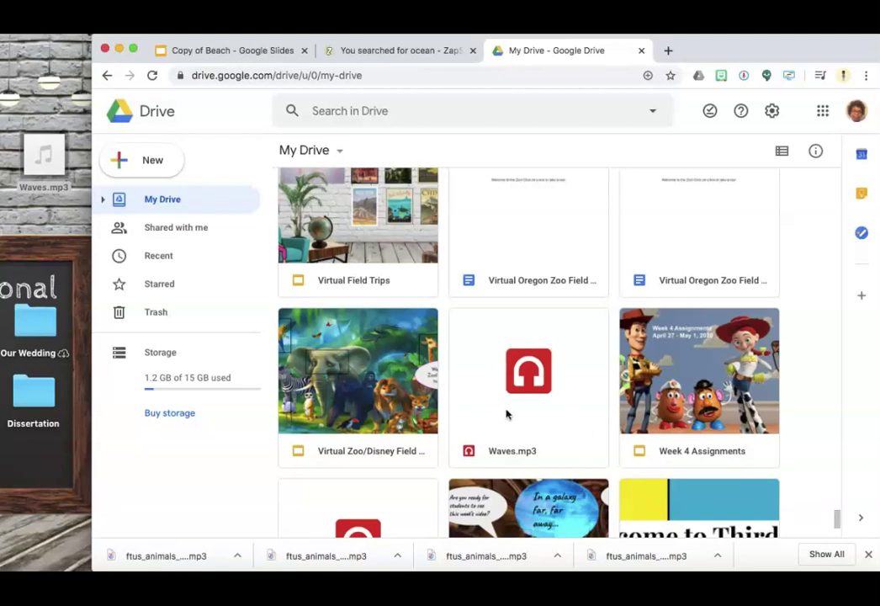
- Turn on link sharing for Waves.mp3 so anyone with the link can view it
right_click(551, 354)
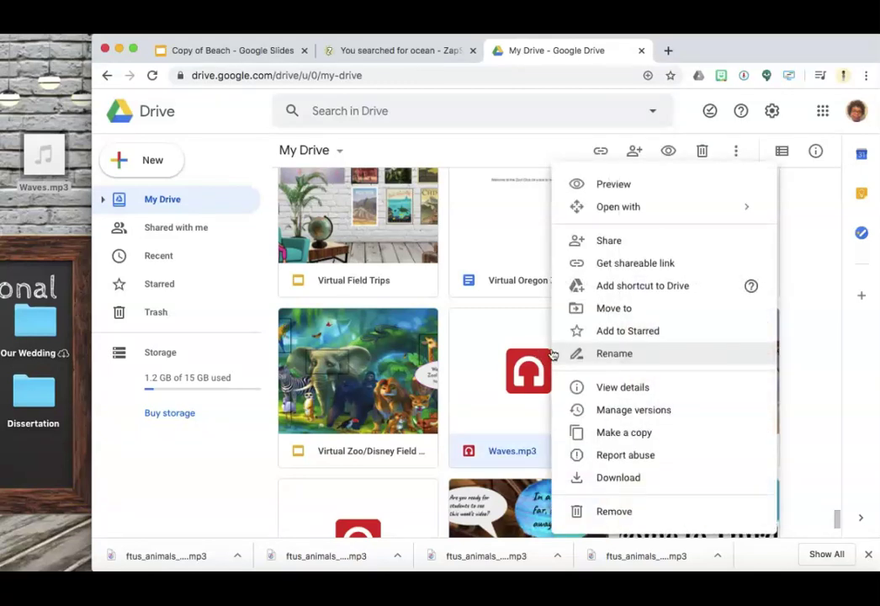
click(627, 268)
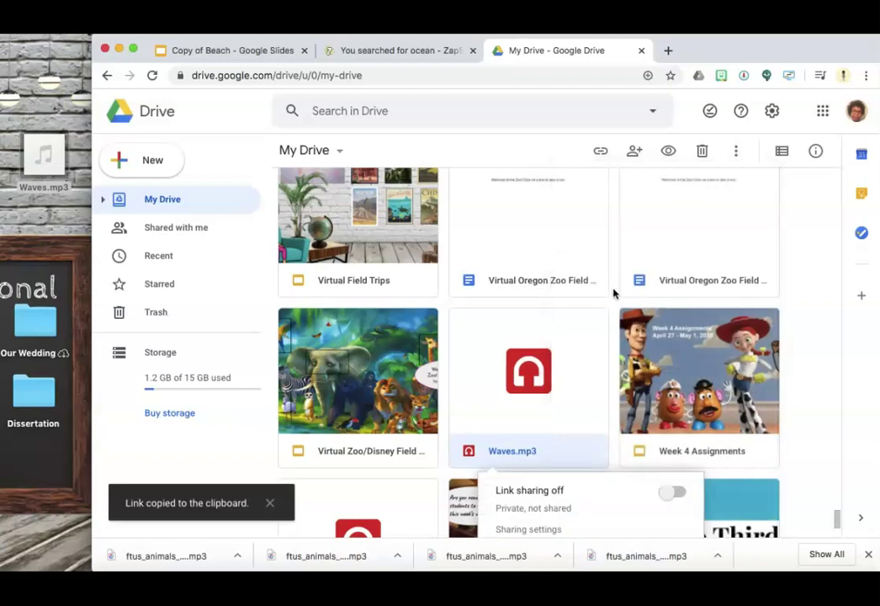
click(678, 493)
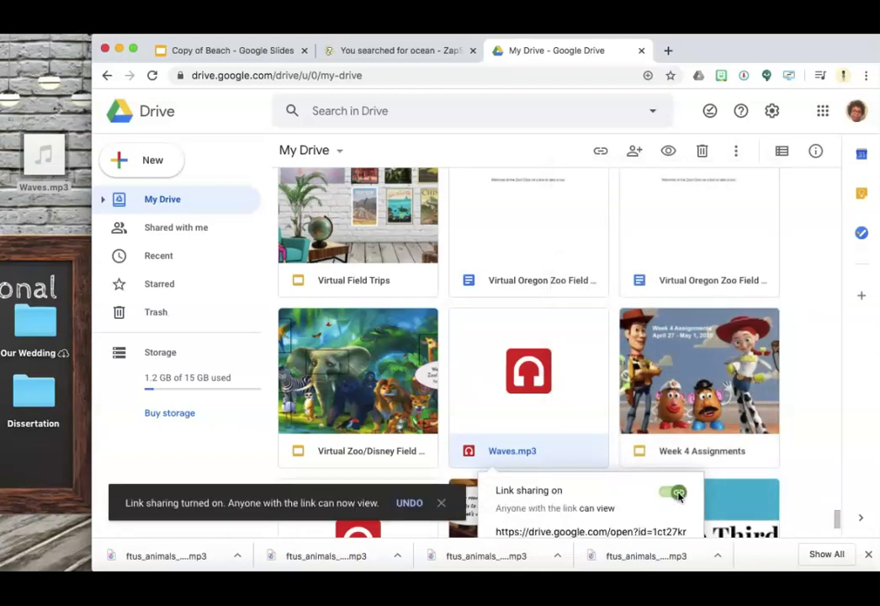
key(Escape)
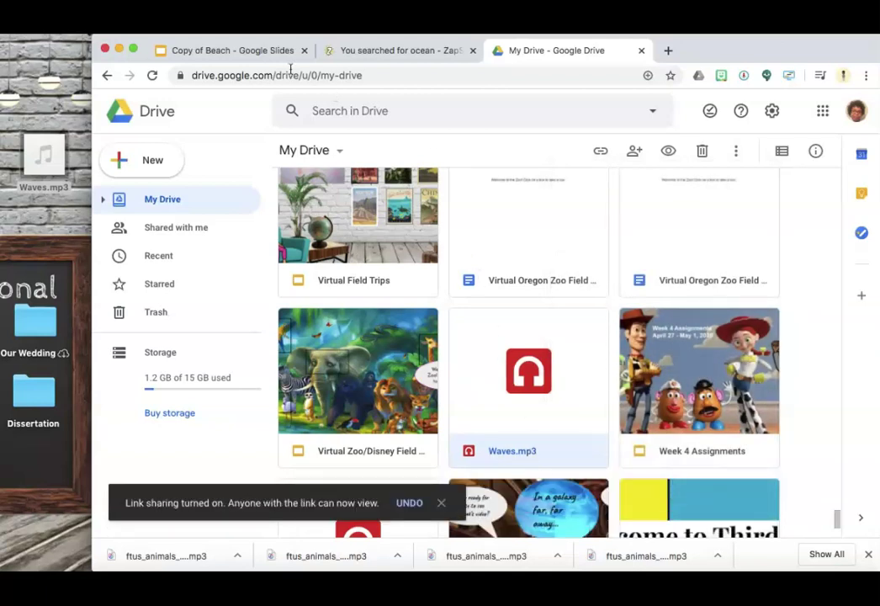
- Insert Waves.mp3 on the Copy of Beach slide, with its icon in the bottom-right corner
click(249, 56)
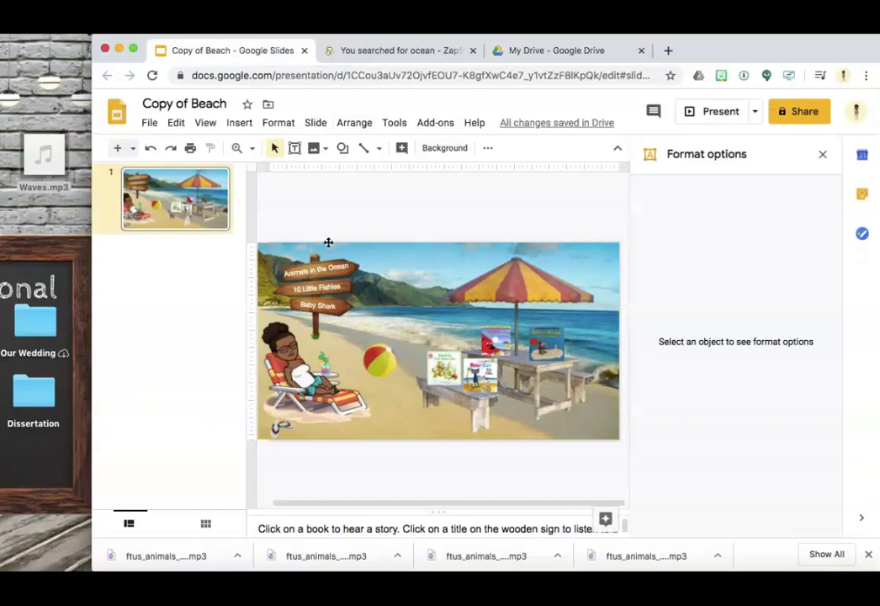
click(239, 124)
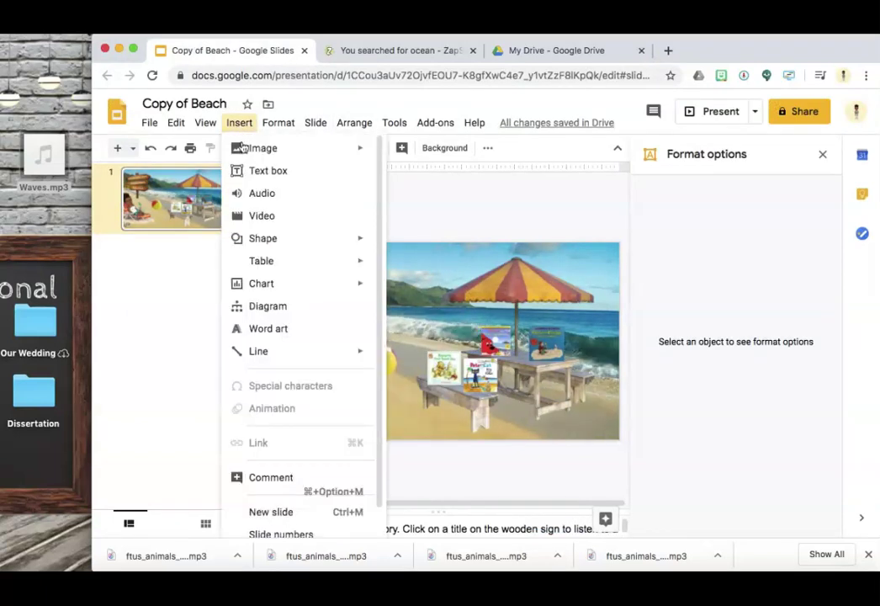
click(263, 193)
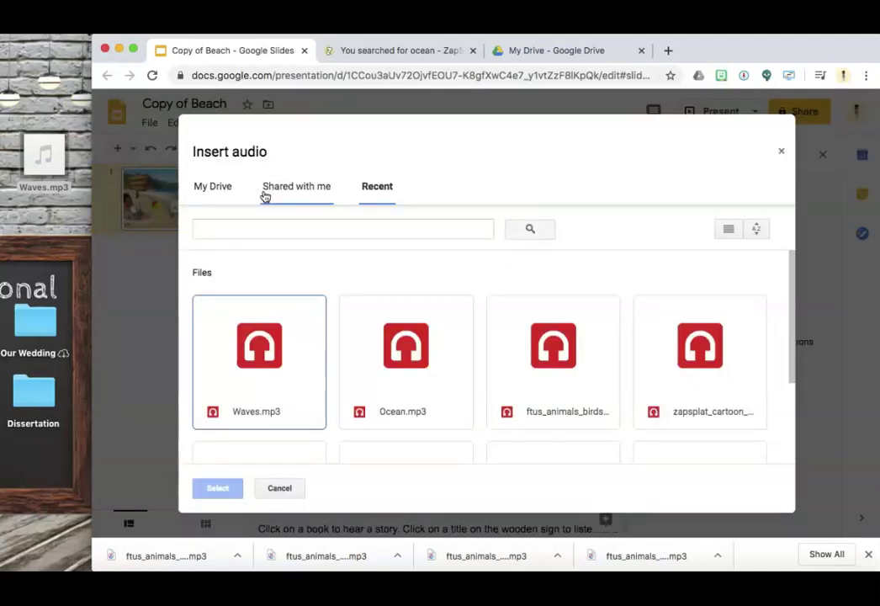
click(269, 364)
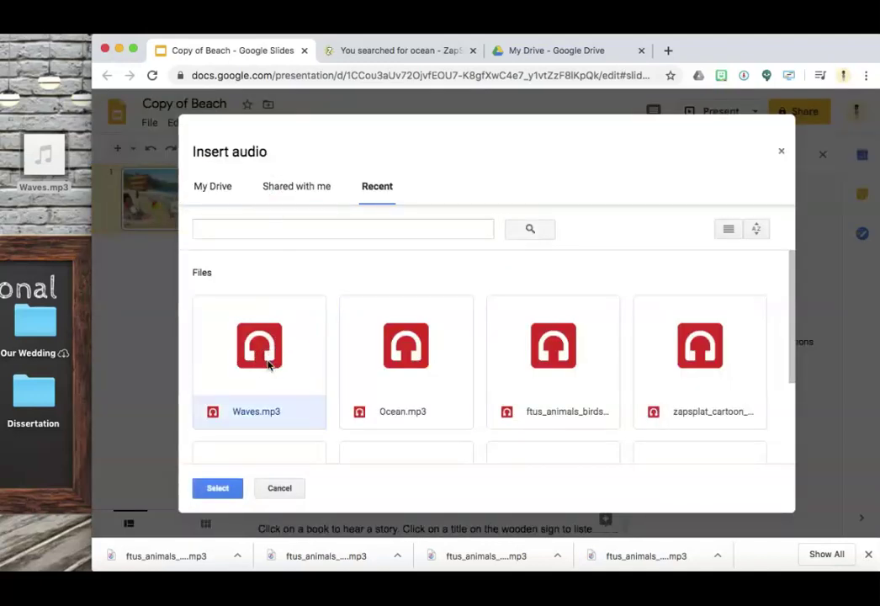
click(217, 489)
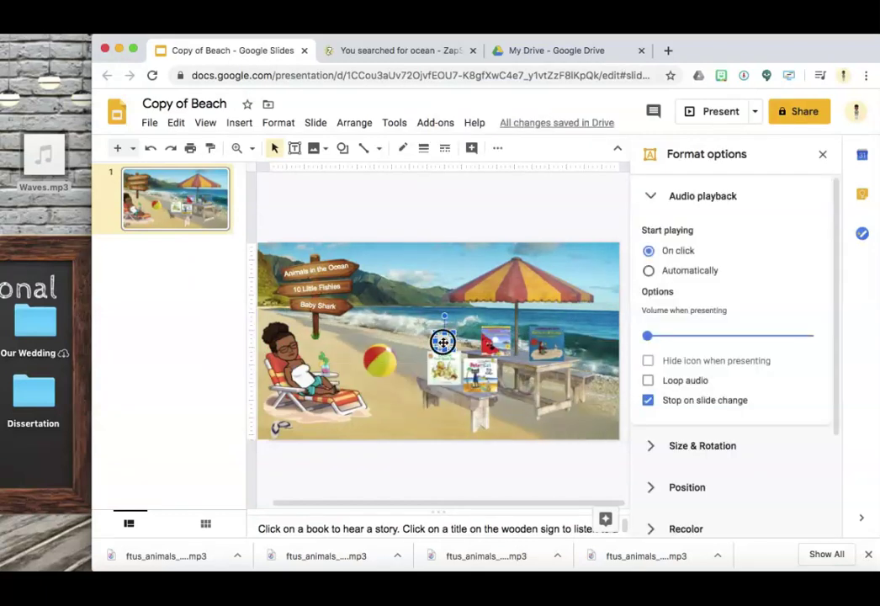
mouse_move(444, 340)
mouse_down()
mouse_move(432, 301)
mouse_move(450, 340)
mouse_up()
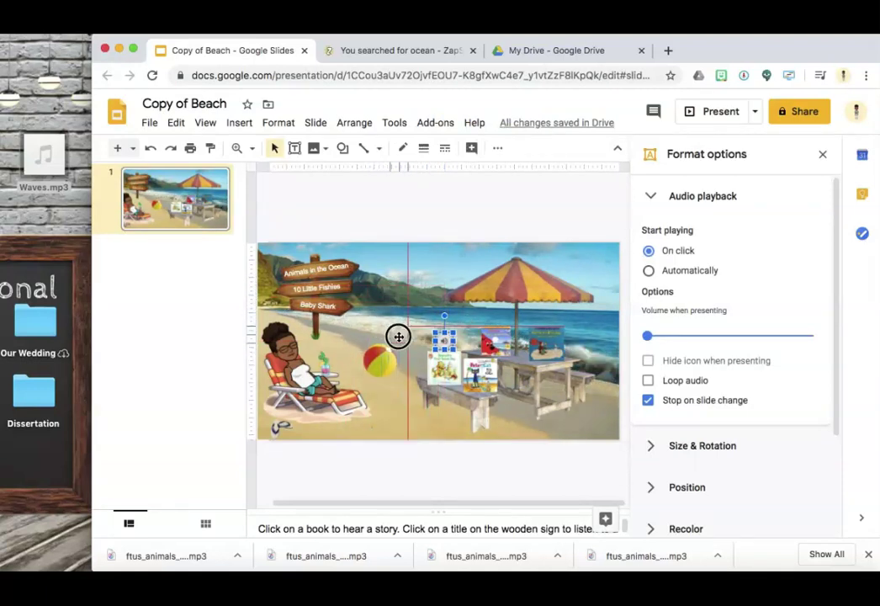
mouse_move(399, 368)
mouse_down()
mouse_move(554, 431)
mouse_move(608, 430)
mouse_up()
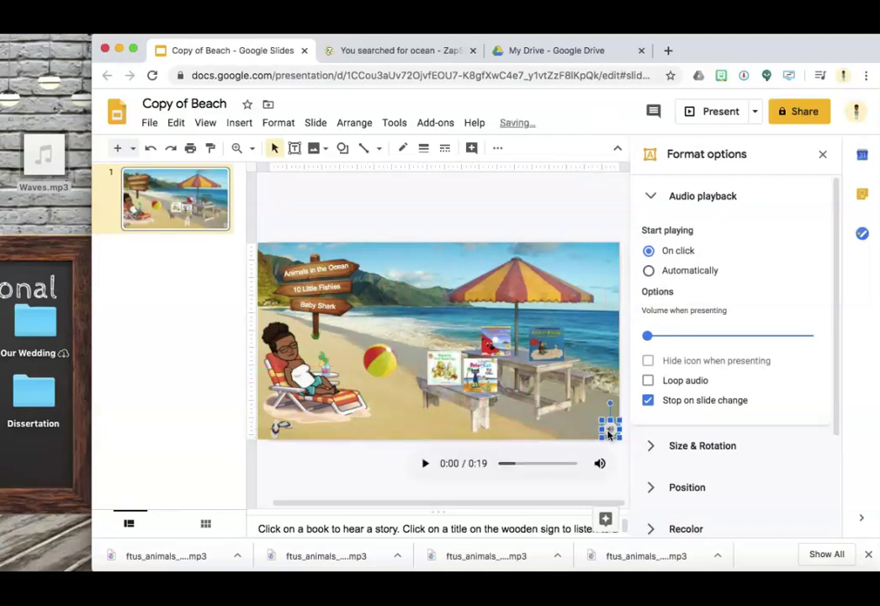
- Preview the Waves clip, then set it to play automatically and loop
click(426, 465)
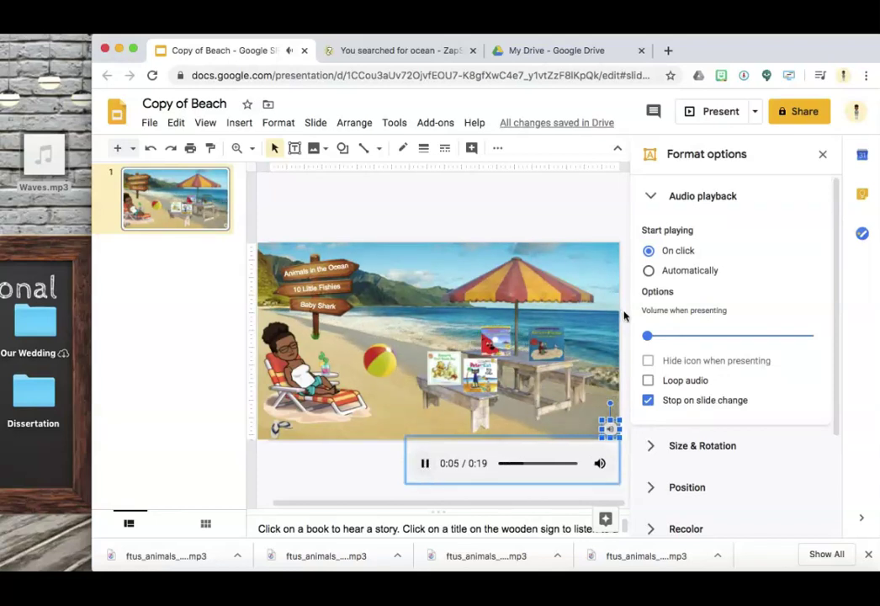
click(426, 463)
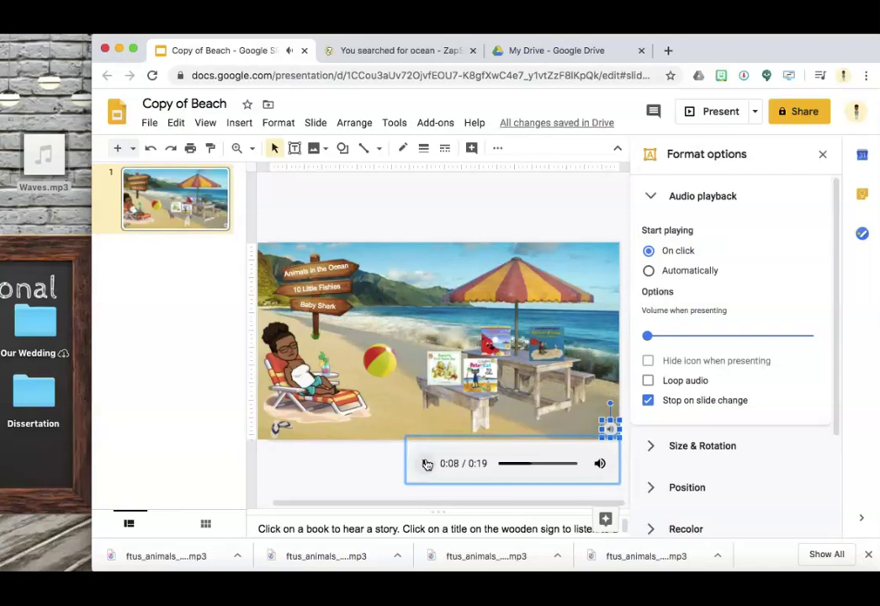
click(648, 271)
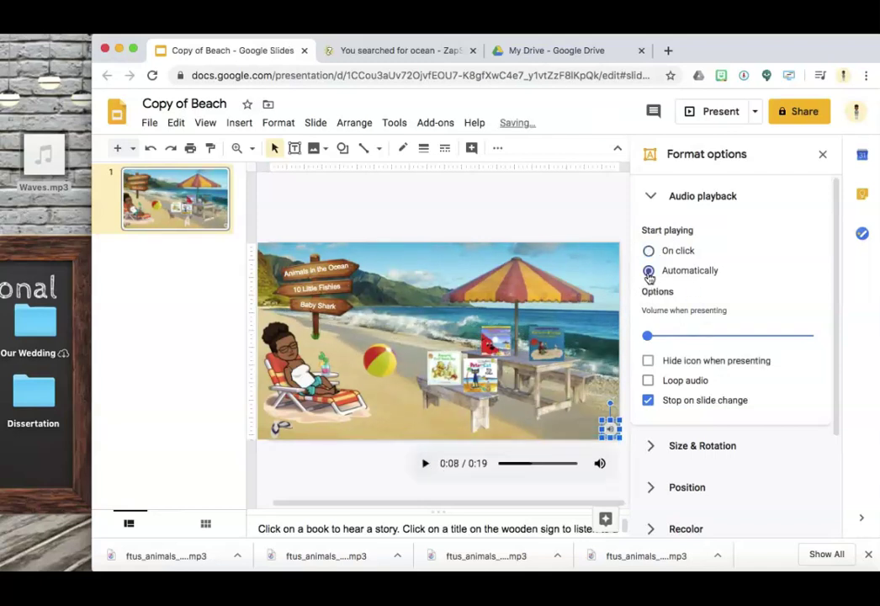
click(647, 381)
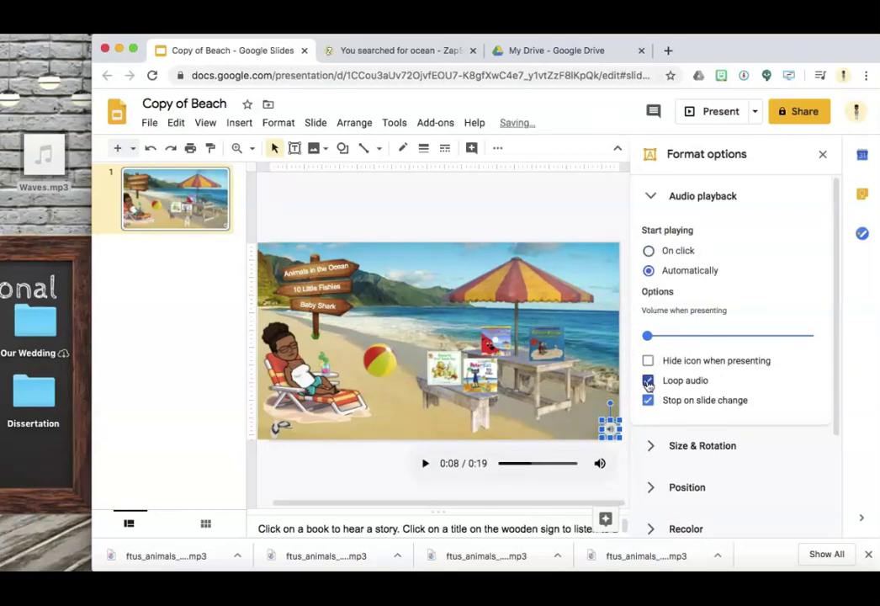